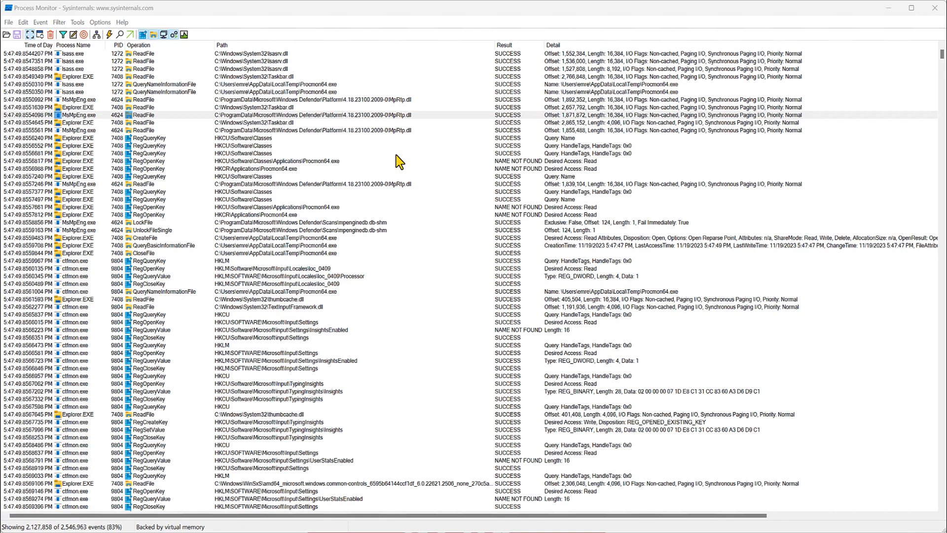
Step: Open the Process Monitor Filter dialog to review the existing filter conditions, then close it
{"action": "left_click", "coordinate": [387, 126]}
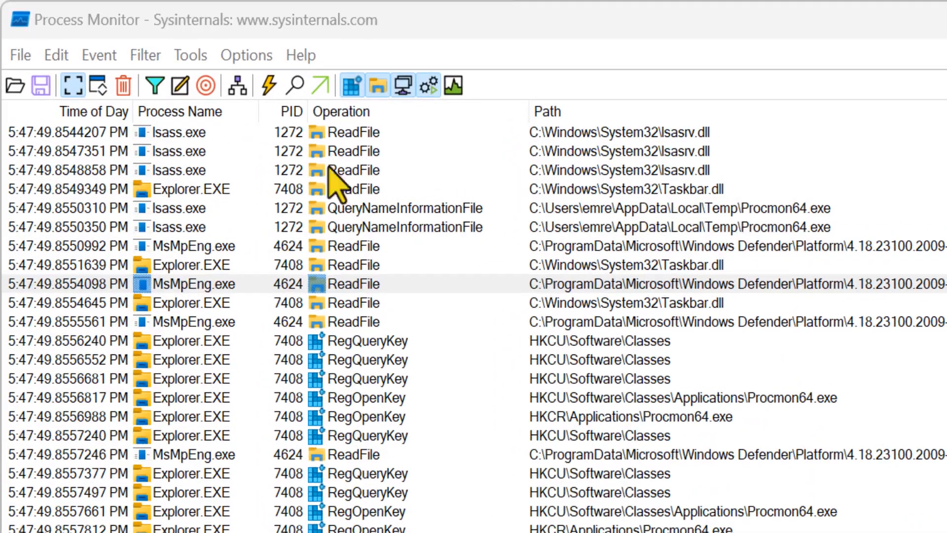
{"action": "left_click", "coordinate": [155, 85]}
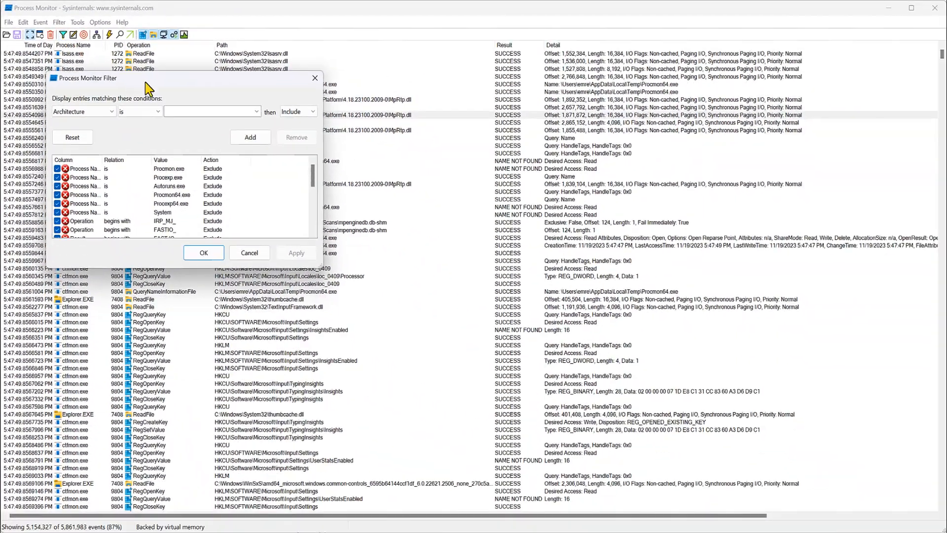
{"action": "left_click_drag", "start_coordinate": [145, 81], "coordinate": [501, 108]}
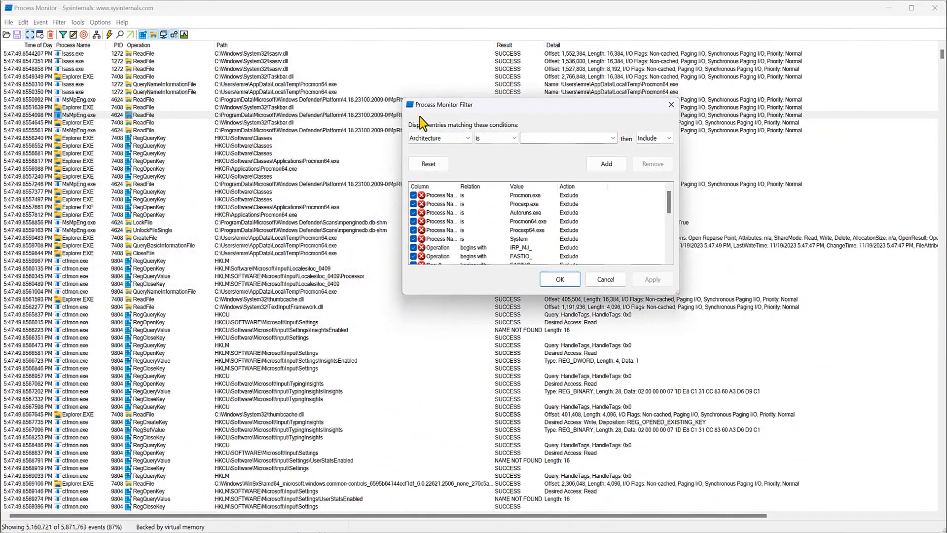
{"action": "left_click", "coordinate": [326, 126]}
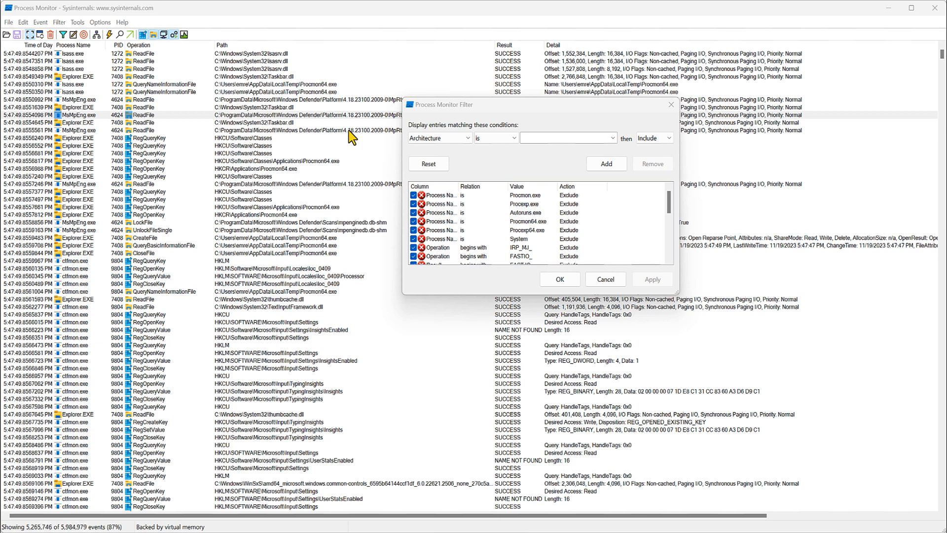
{"action": "left_click", "coordinate": [599, 279]}
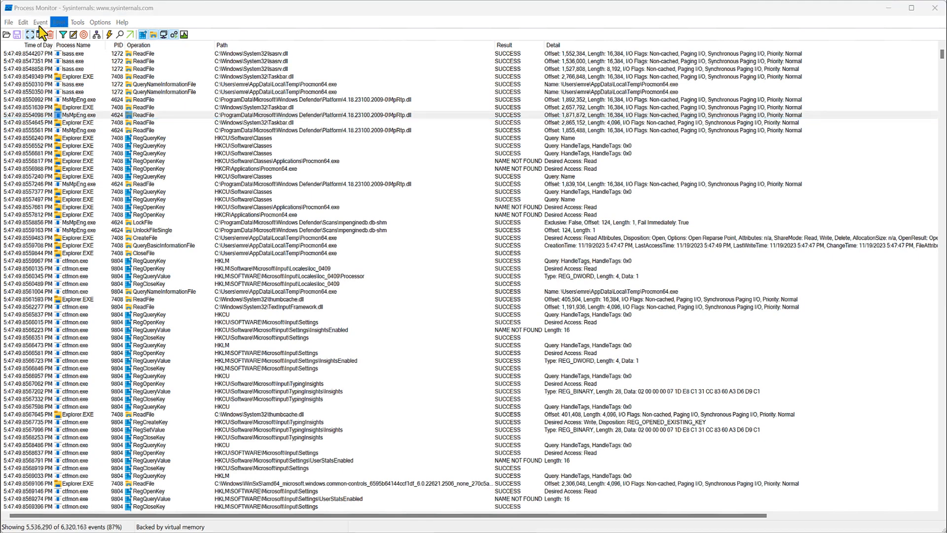
Step: Import the MalwareAnalysisFilters.PMF filter file through Organize Filters
{"action": "left_click", "coordinate": [59, 22]}
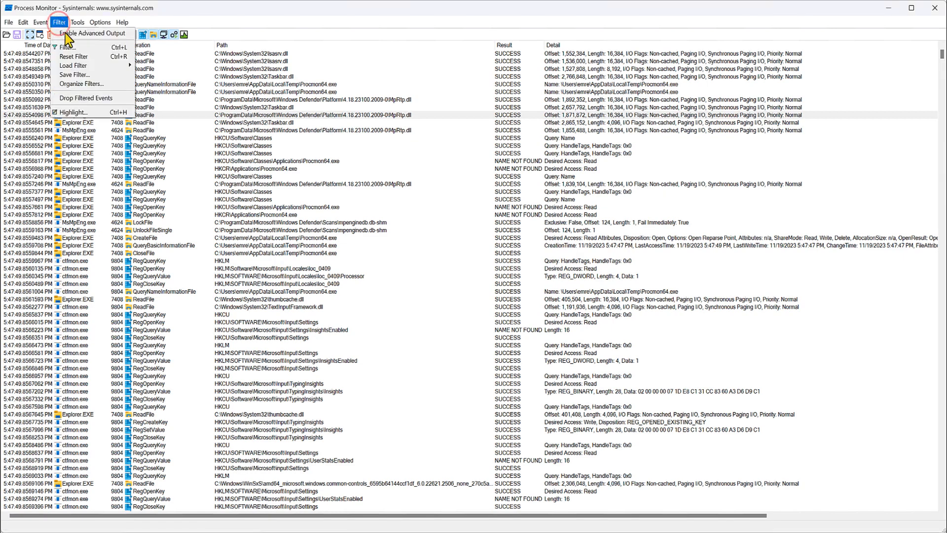
{"action": "left_click", "coordinate": [105, 85]}
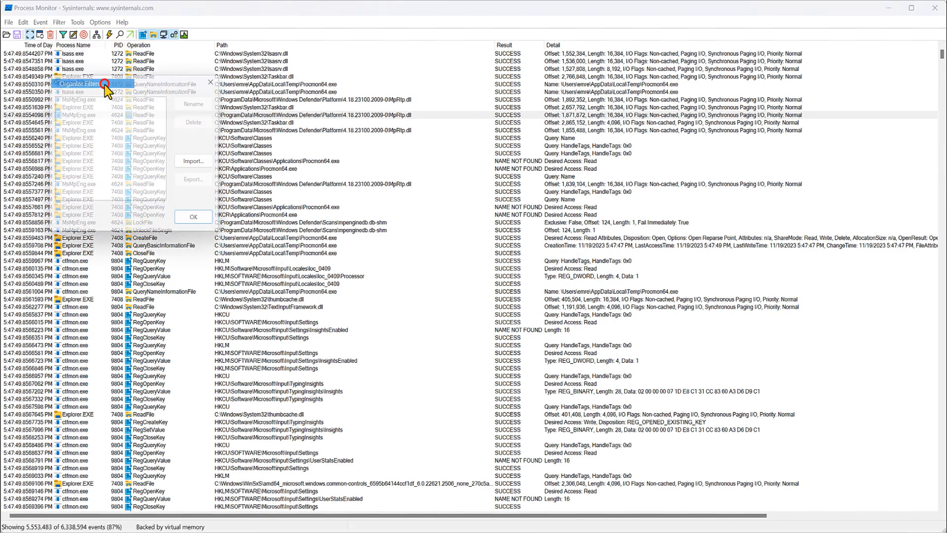
{"action": "left_click", "coordinate": [200, 162]}
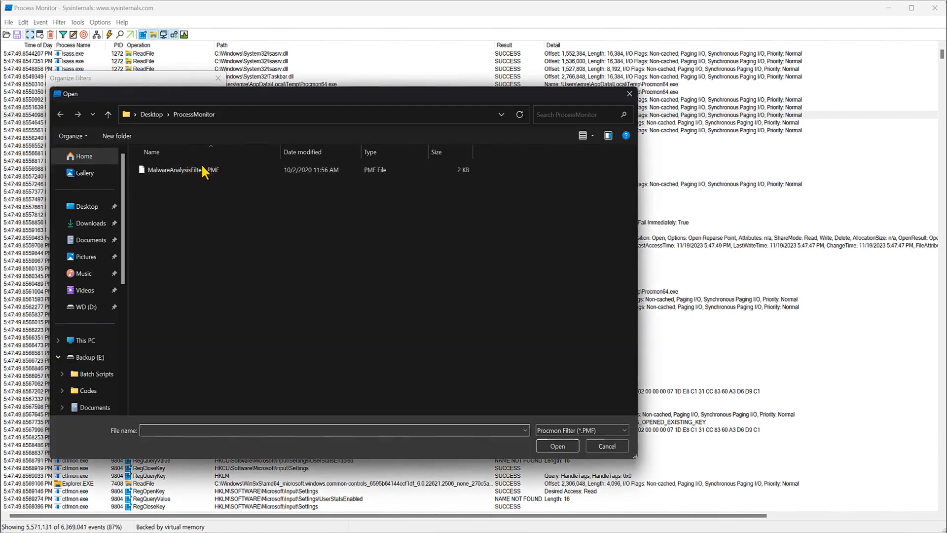
{"action": "left_click", "coordinate": [202, 166]}
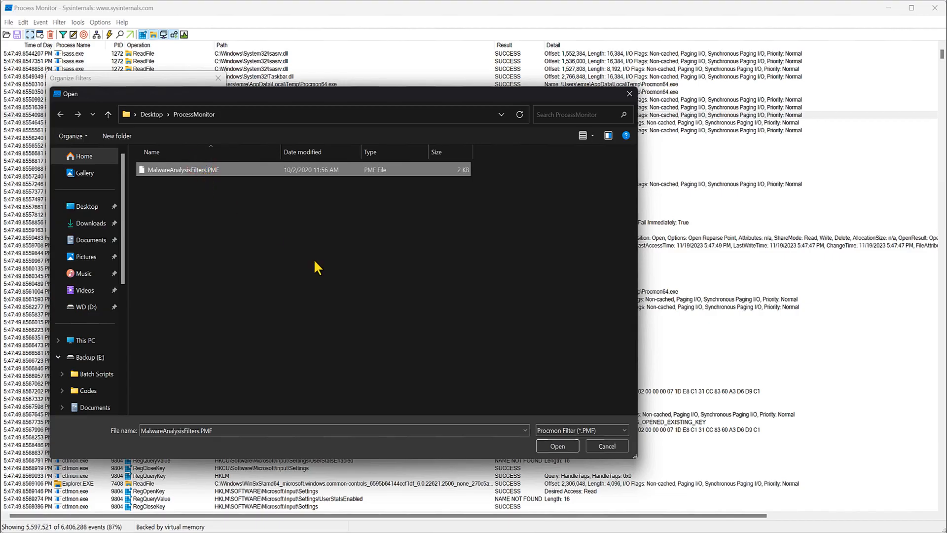
{"action": "left_click", "coordinate": [556, 447]}
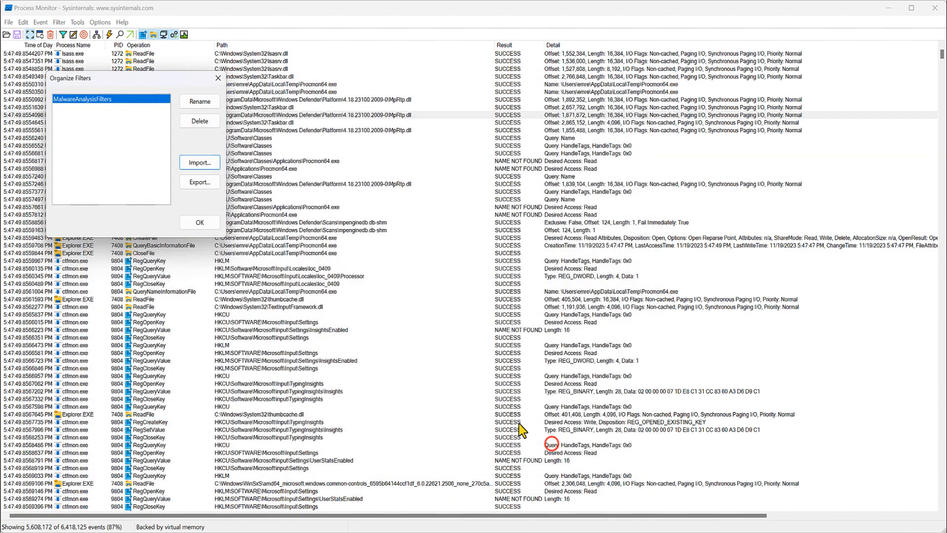
{"action": "left_click", "coordinate": [206, 226]}
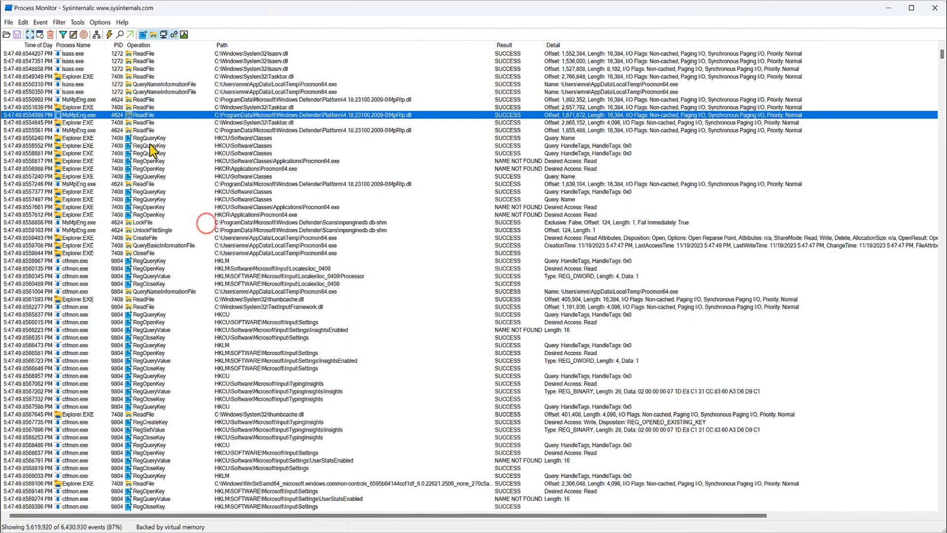
Step: Load the MalwareAnalysisFilters filter set
{"action": "left_click", "coordinate": [64, 23]}
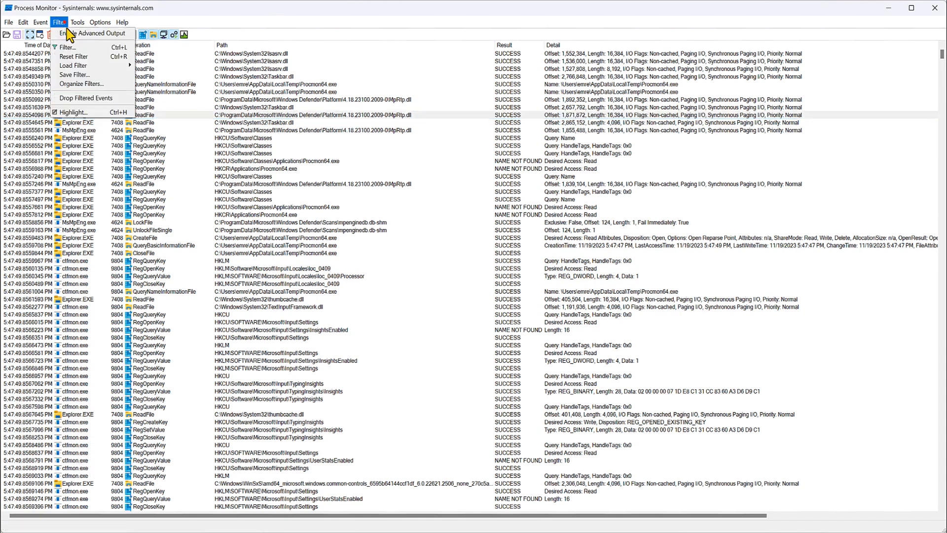
{"action": "mouse_move", "coordinate": [86, 66]}
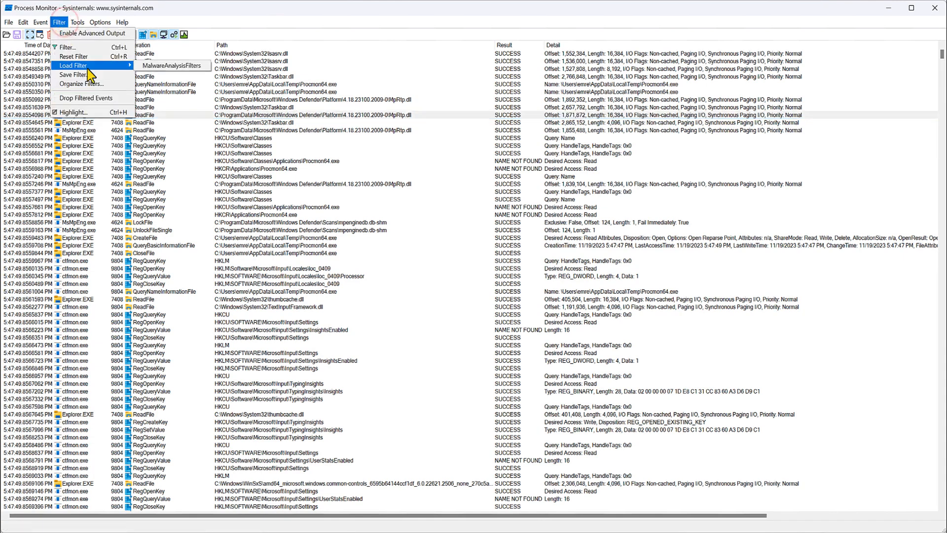
{"action": "left_click", "coordinate": [165, 66]}
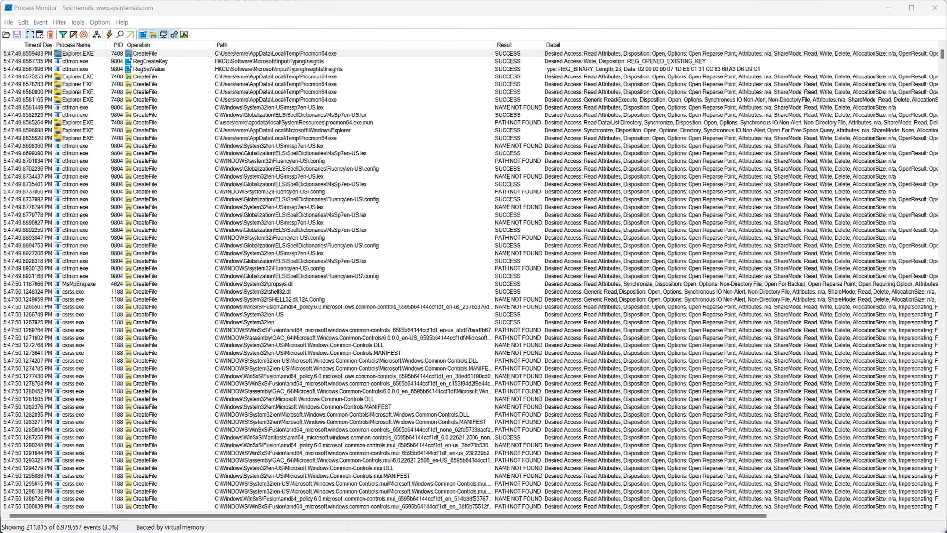
Step: Toggle the process, network and file system event classes on and off to change which event types are displayed
{"action": "left_click", "coordinate": [173, 36]}
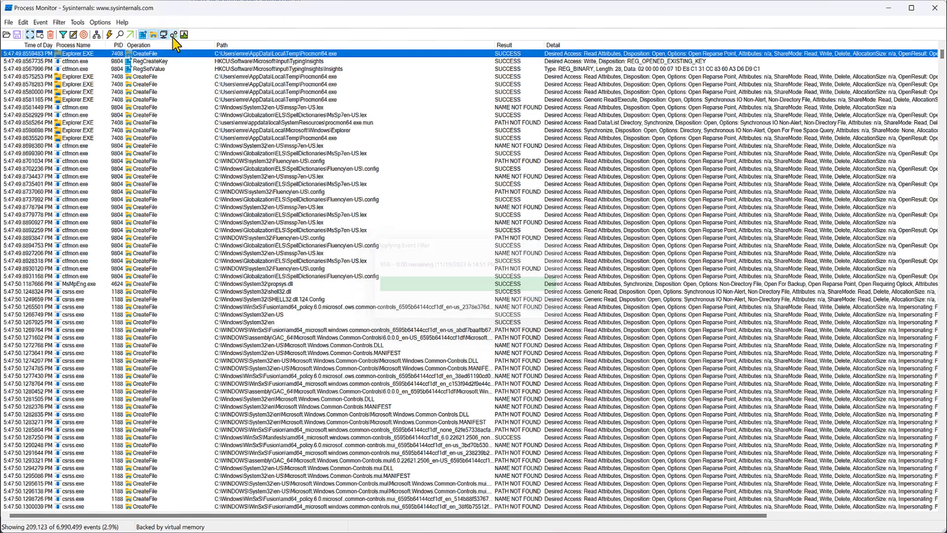
{"action": "left_click", "coordinate": [165, 35]}
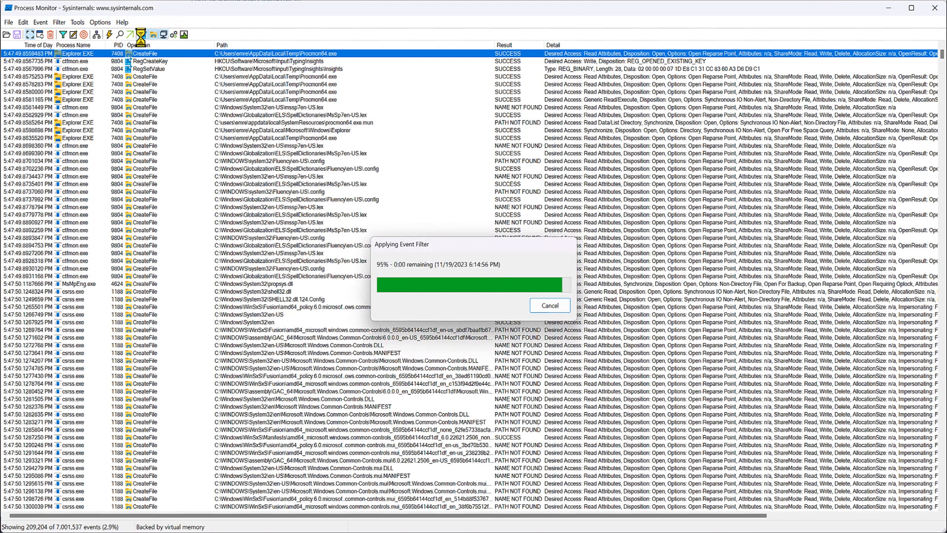
{"action": "left_click", "coordinate": [154, 39]}
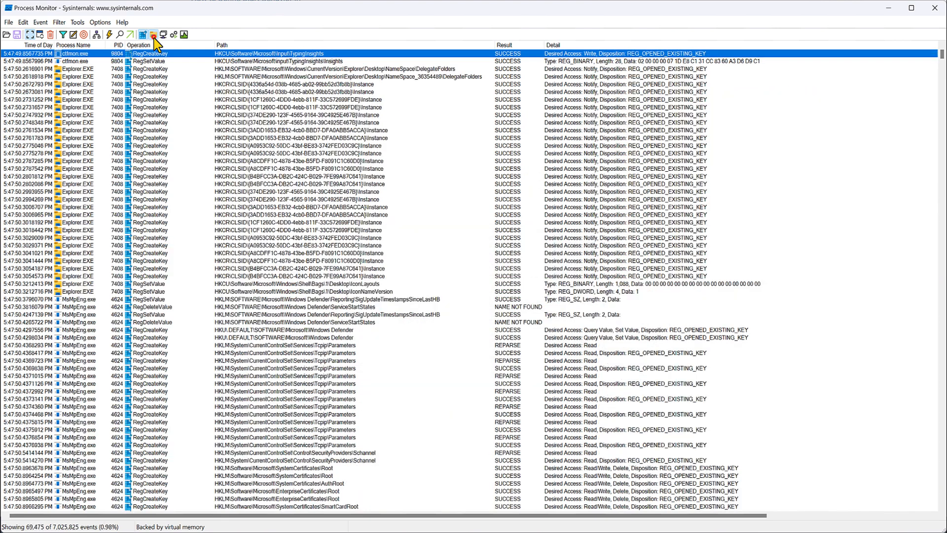
{"action": "left_click", "coordinate": [154, 36]}
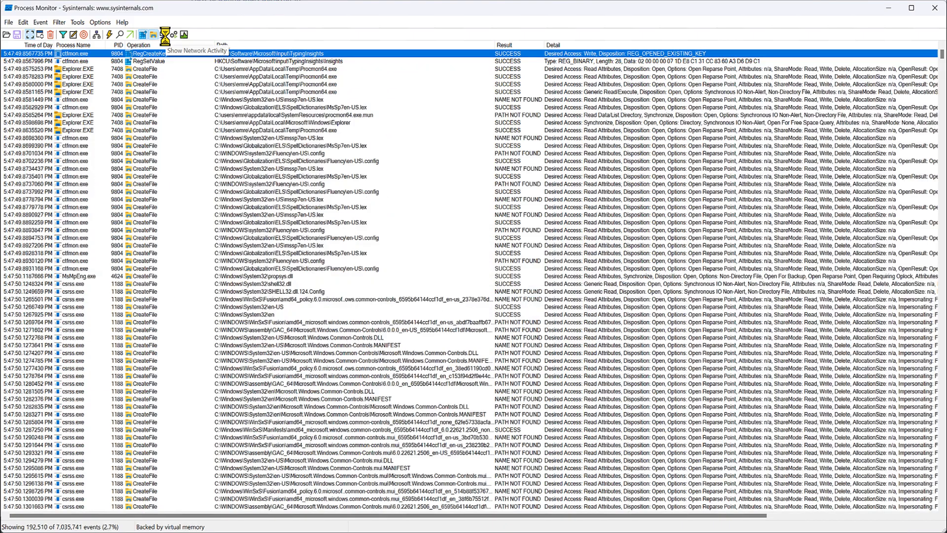
{"action": "left_click", "coordinate": [165, 35]}
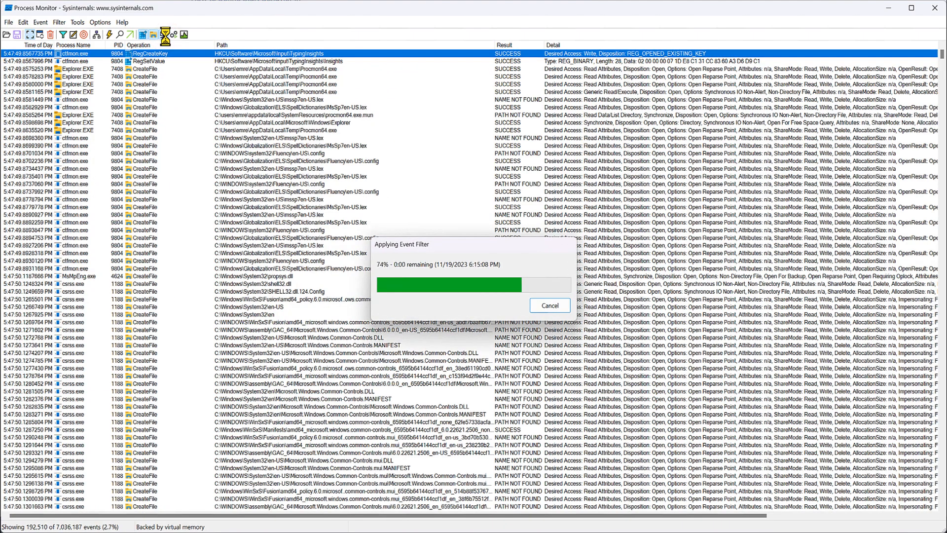
{"action": "left_click", "coordinate": [173, 35]}
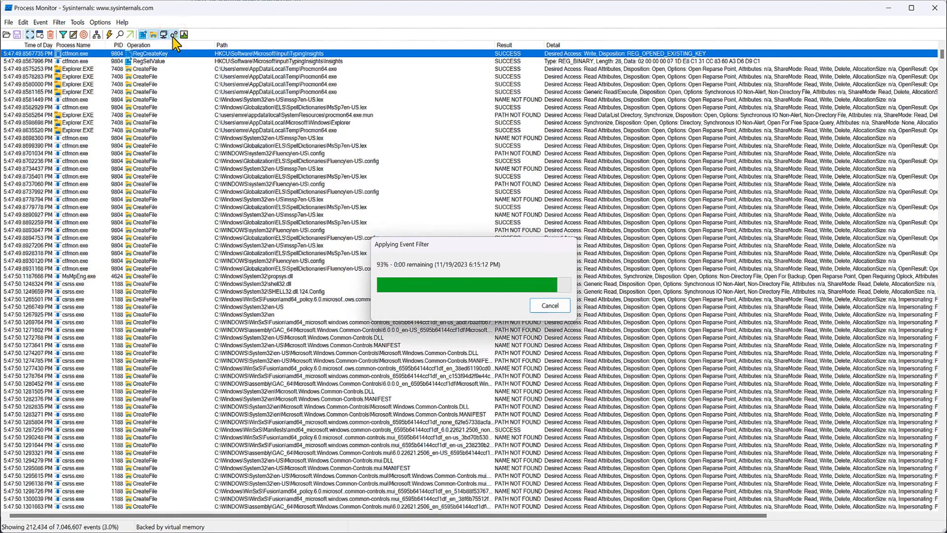
{"action": "left_click", "coordinate": [173, 36]}
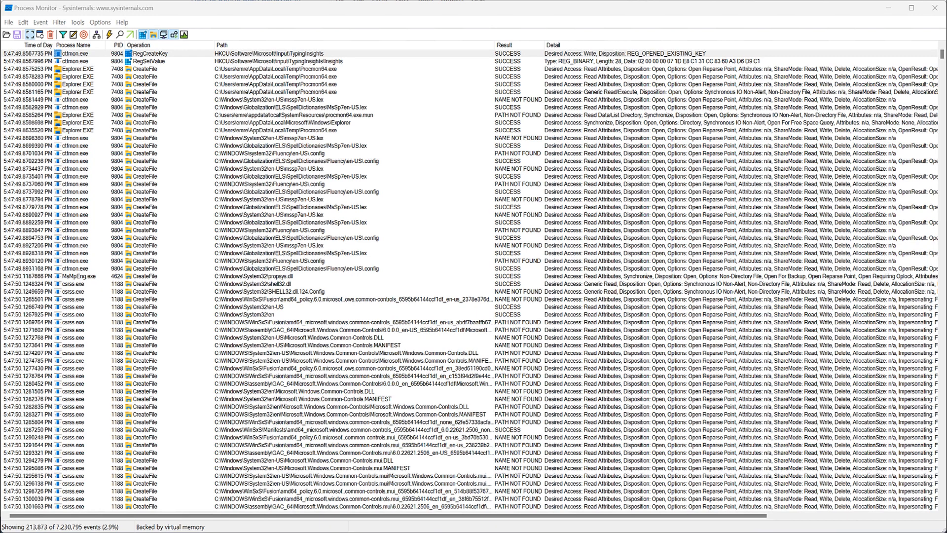
Step: Open the Highlight options for the selected Explorer.EXE CreateFile event
{"action": "left_click", "coordinate": [147, 122]}
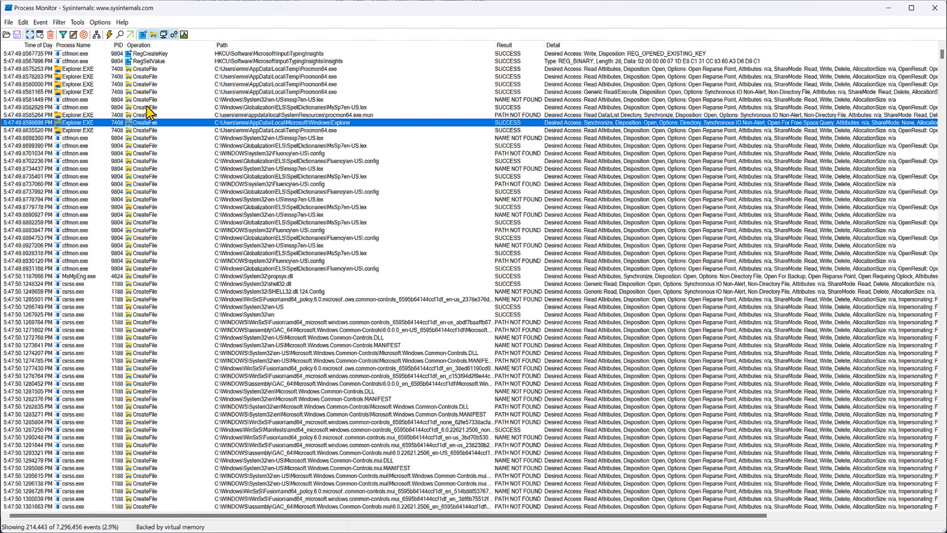
{"action": "right_click", "coordinate": [147, 120]}
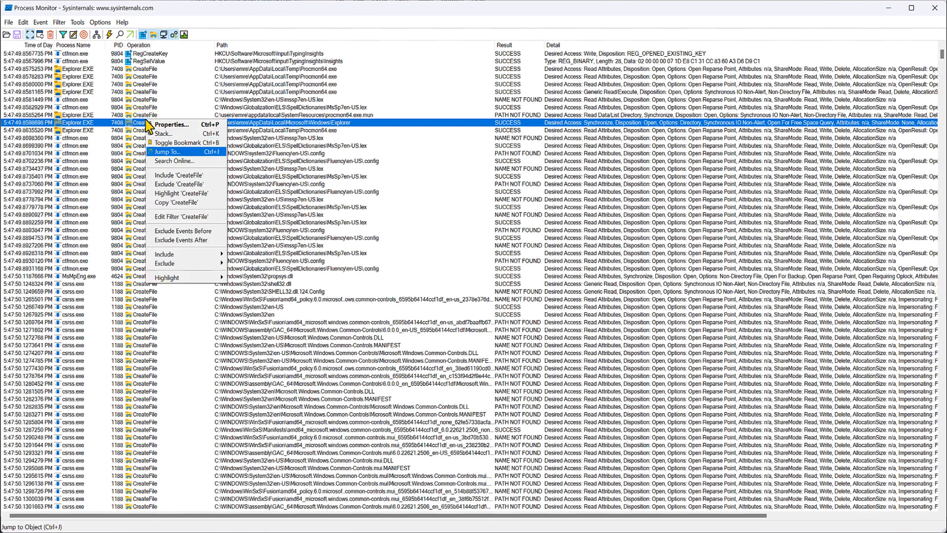
{"action": "mouse_move", "coordinate": [168, 278]}
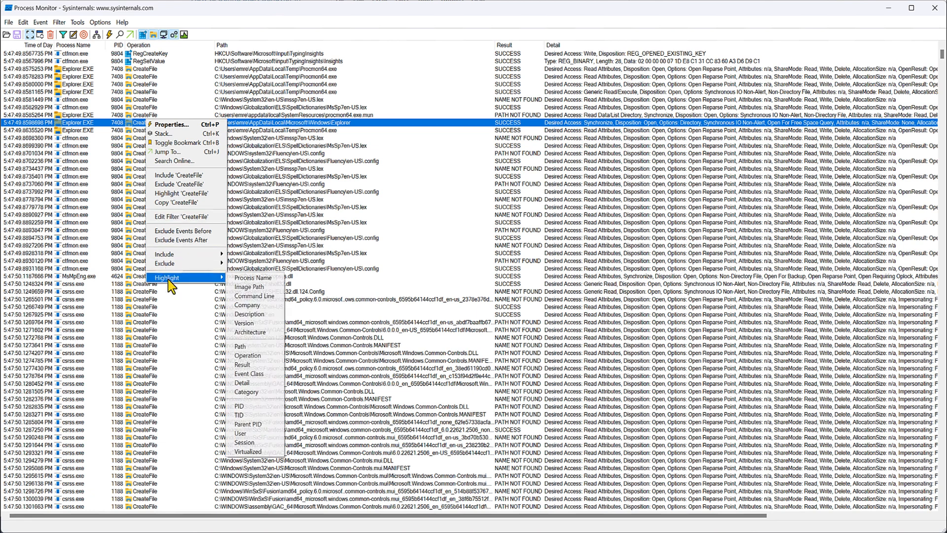
{"action": "left_click", "coordinate": [194, 279]}
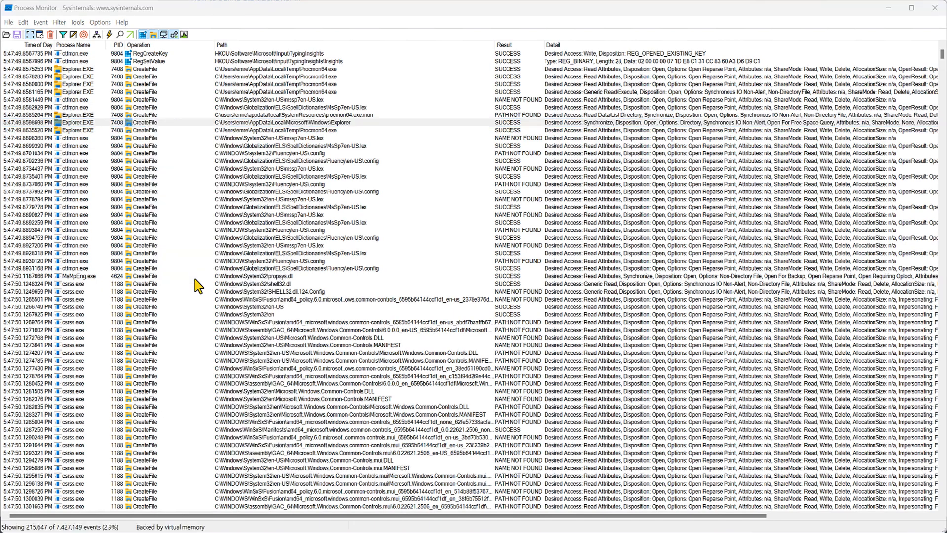
Step: Add and apply a filter that includes events where Process Name is Explorer.EXE
{"action": "left_click", "coordinate": [63, 35]}
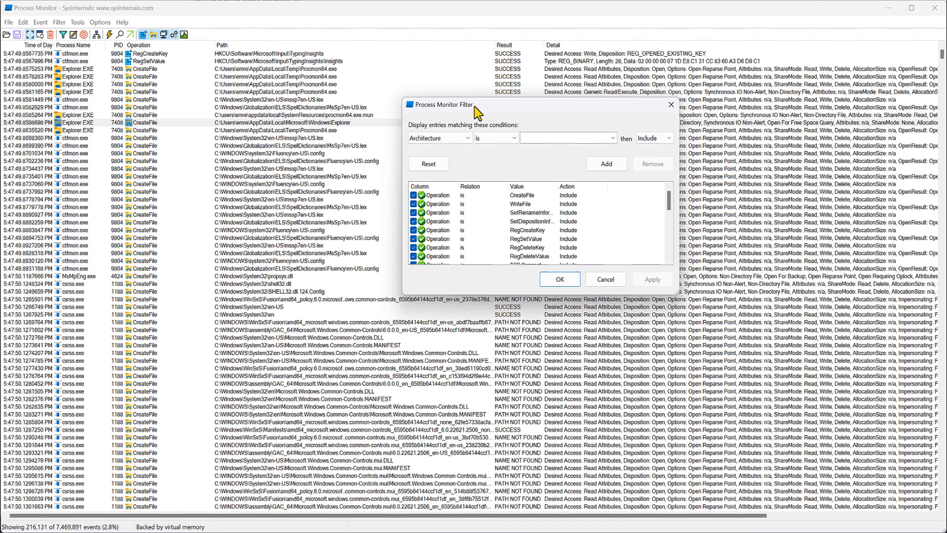
{"action": "left_click", "coordinate": [465, 97]}
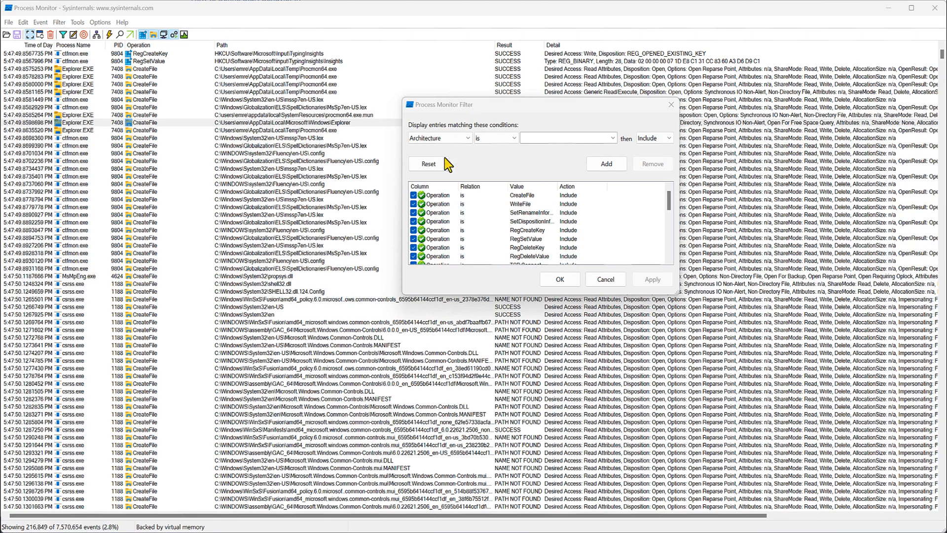
{"action": "left_click", "coordinate": [467, 138]}
{"action": "type", "text": "pro"}
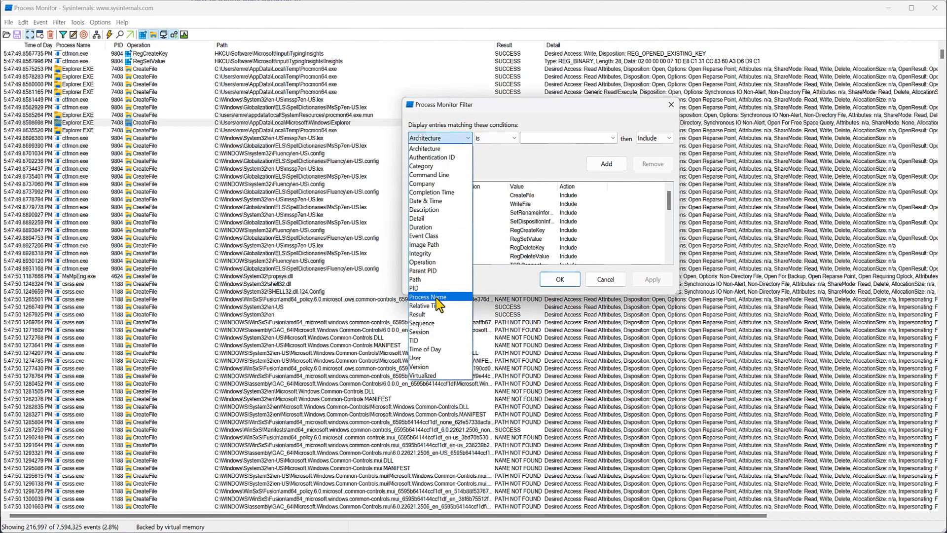
{"action": "left_click", "coordinate": [436, 298]}
{"action": "left_click", "coordinate": [611, 138]}
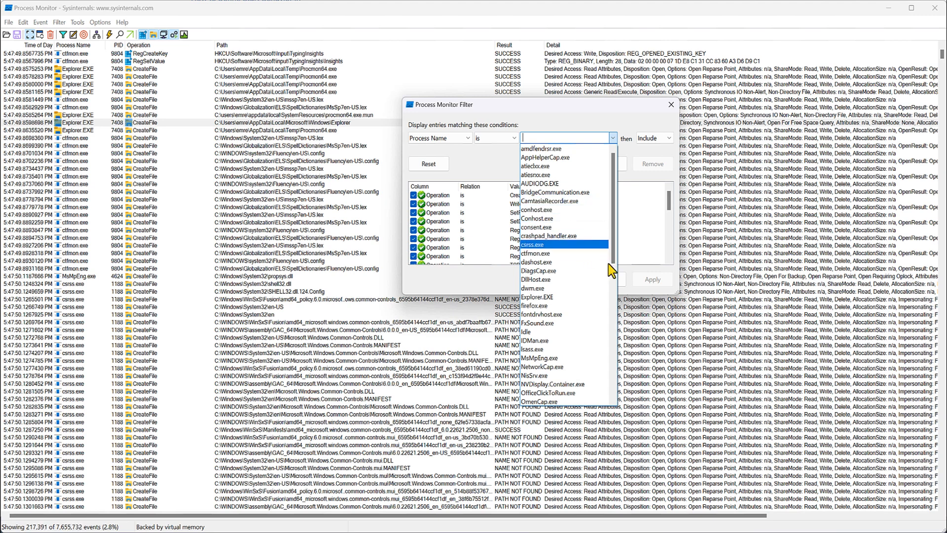
{"action": "scroll", "coordinate": [608, 264], "scroll_direction": "down", "scroll_amount": 2}
{"action": "left_click", "coordinate": [549, 236]}
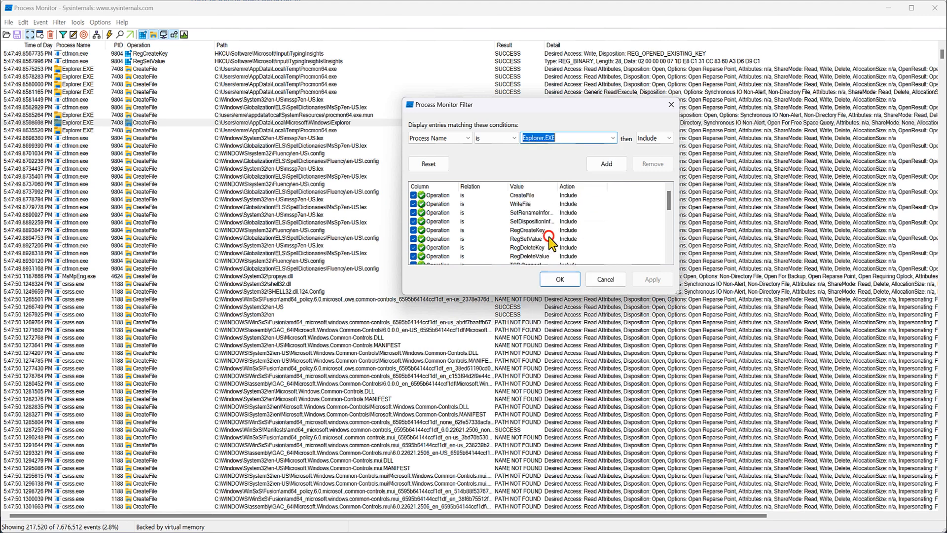
{"action": "left_click", "coordinate": [607, 164]}
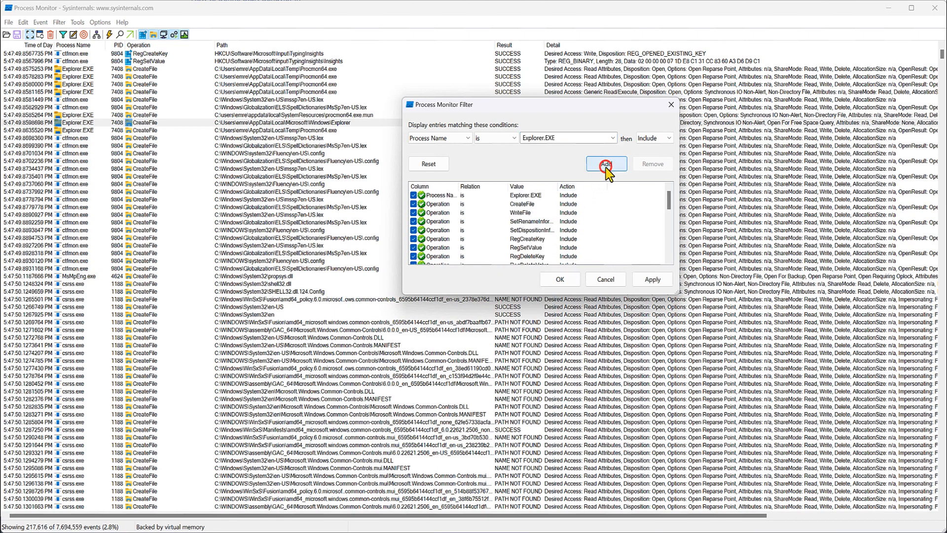
{"action": "left_click", "coordinate": [652, 279]}
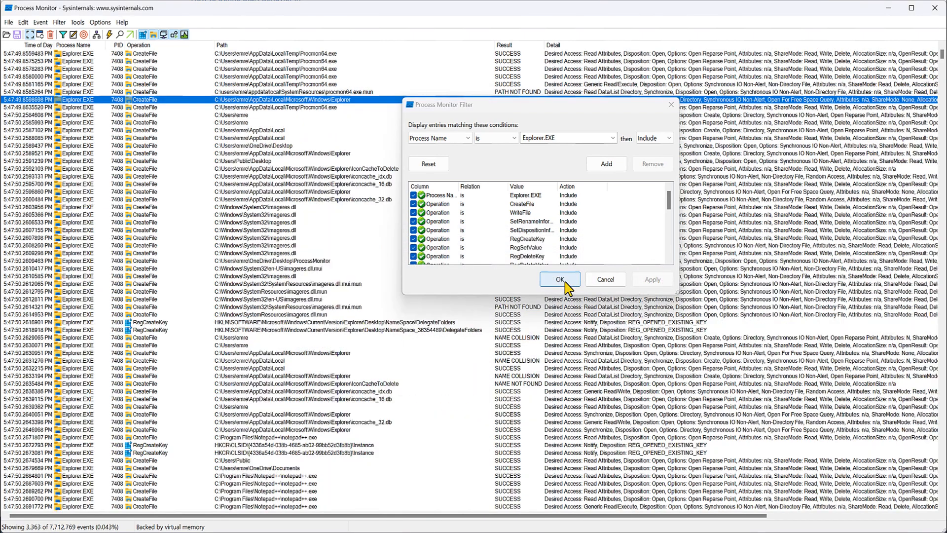
{"action": "left_click", "coordinate": [561, 279]}
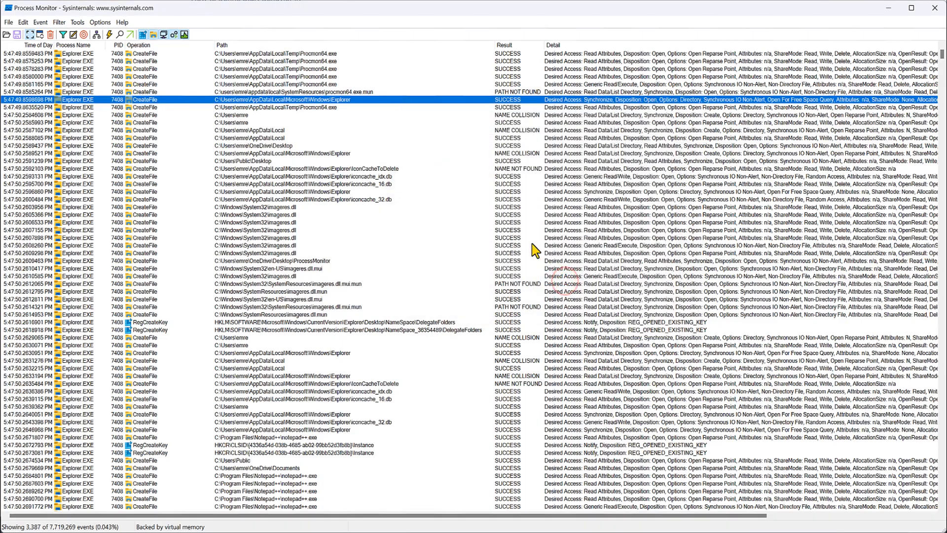